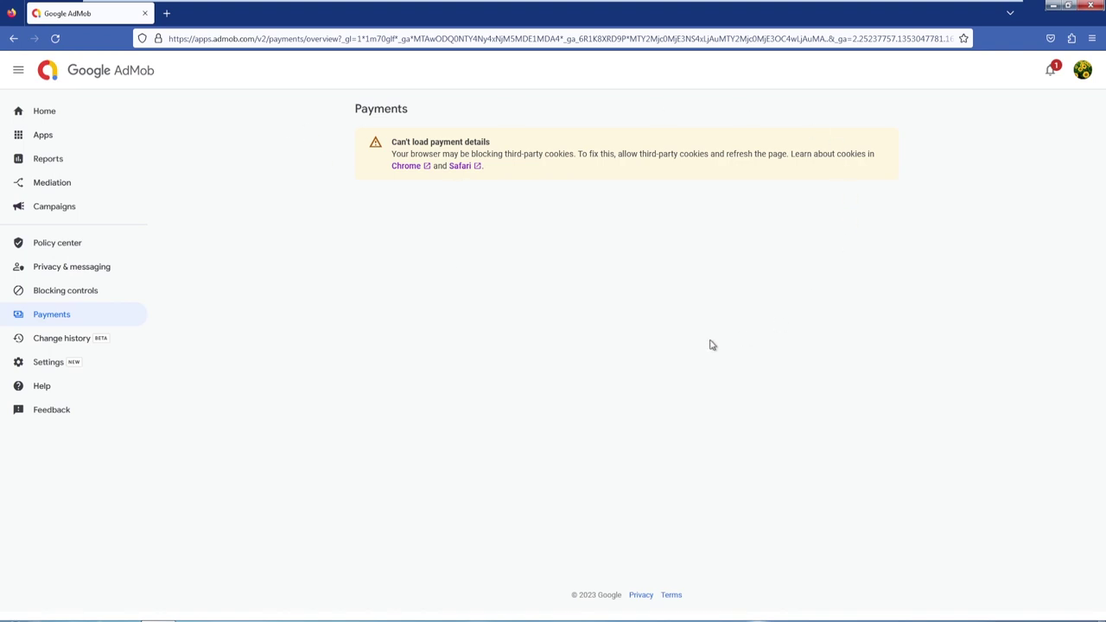
# - Reload the AdMob Payments page, and open Firefox's privacy and security settings (Riêng tư & bảo mật)
pyautogui.click(55, 38)
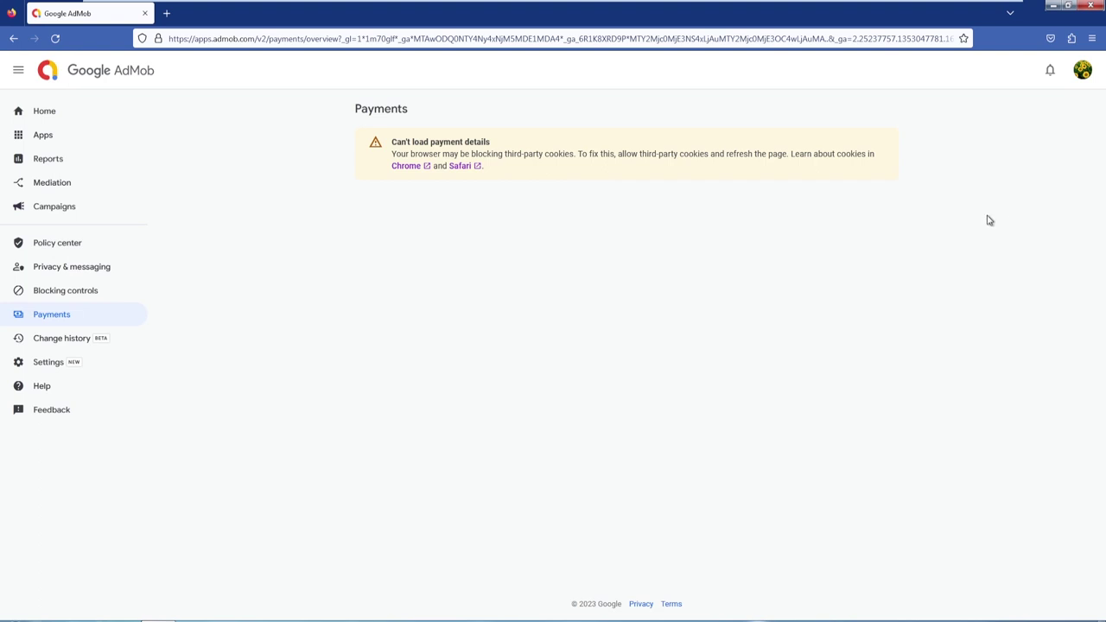
pyautogui.click(1092, 38)
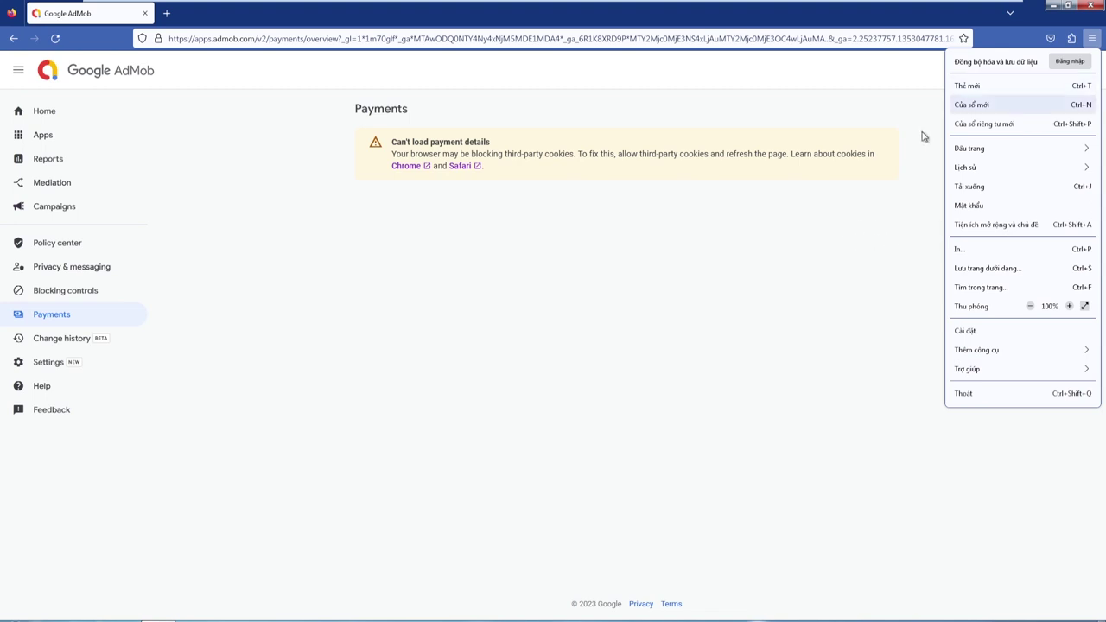
pyautogui.click(1097, 39)
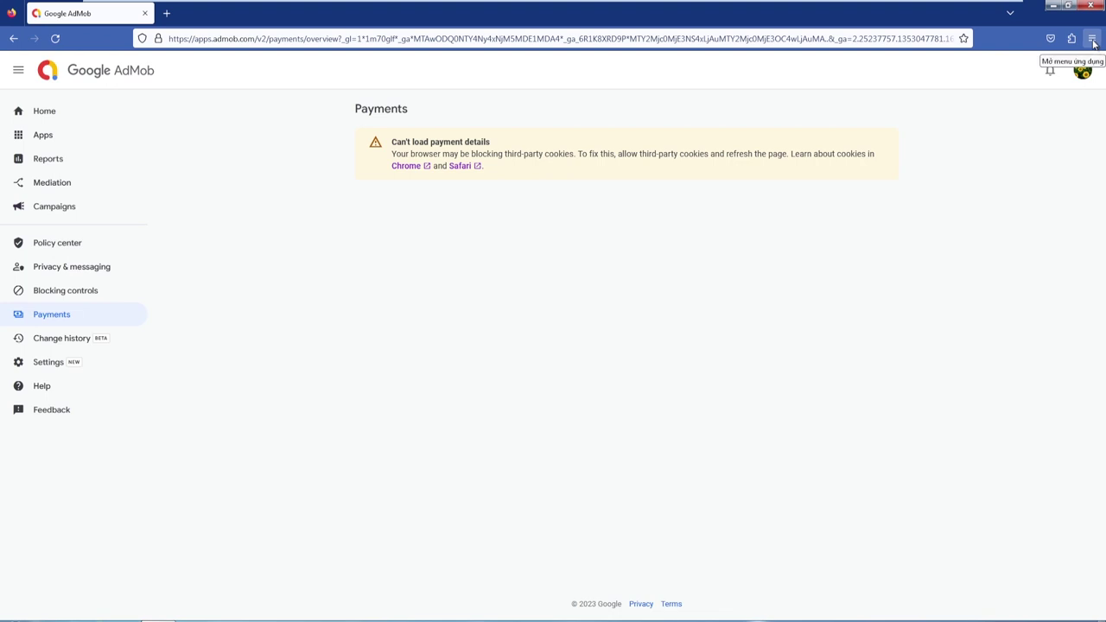
pyautogui.click(1093, 41)
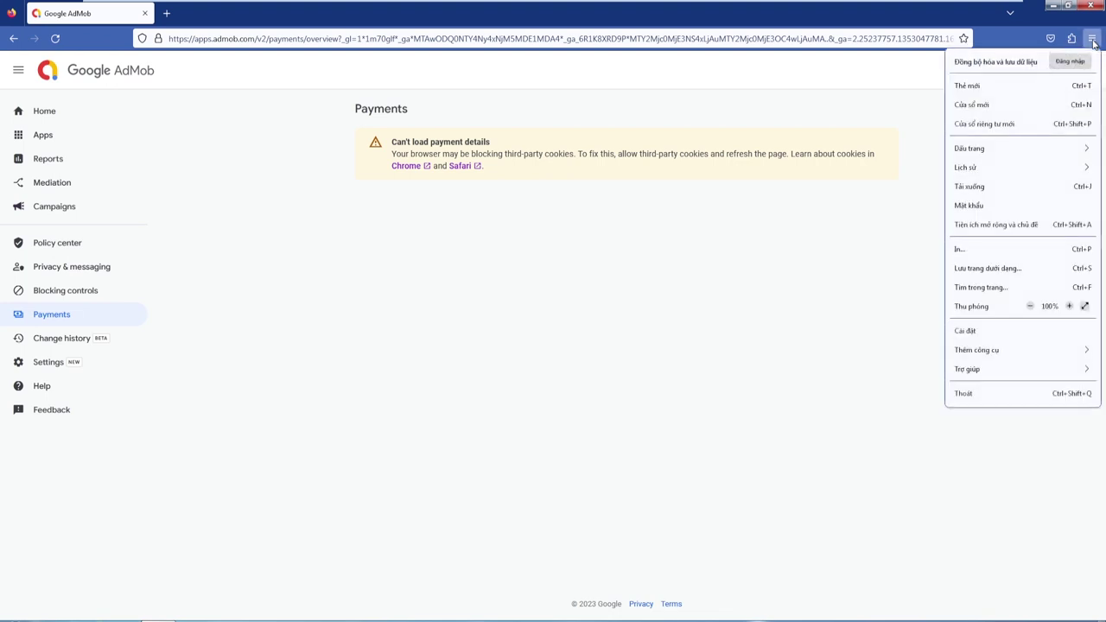
pyautogui.click(983, 338)
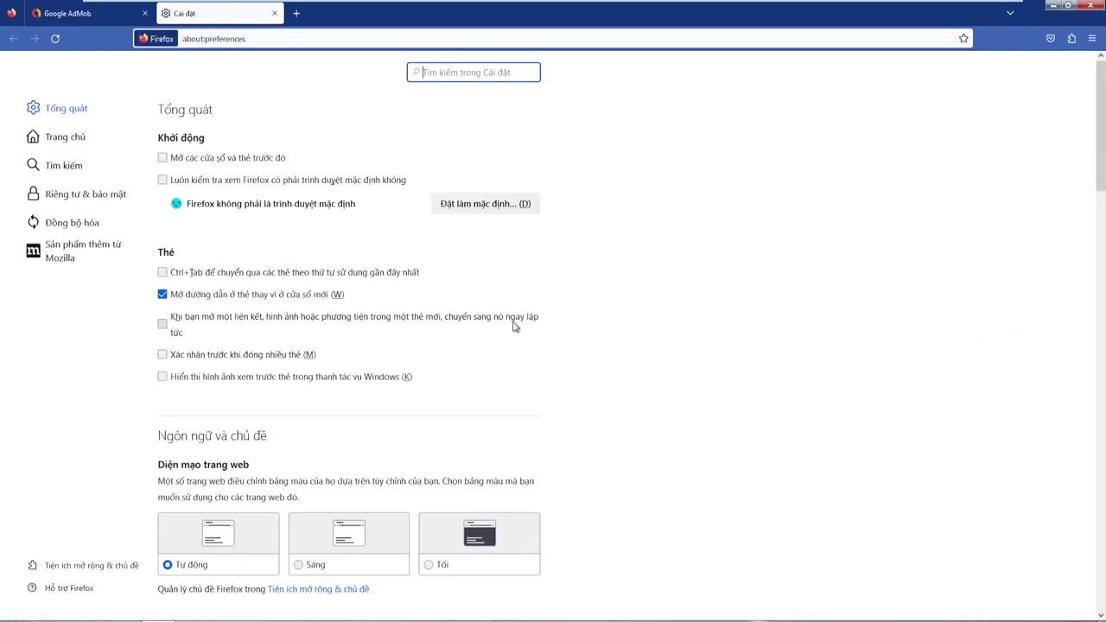
pyautogui.click(85, 197)
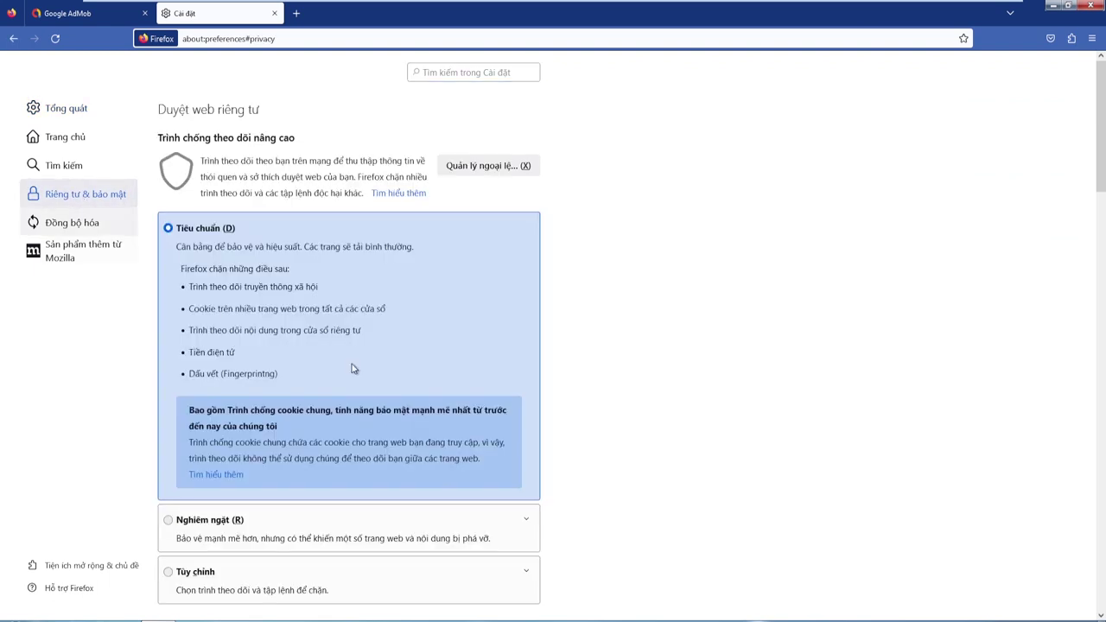
# - Set enhanced tracking protection to Custom (Tùy chỉnh) and turn off cookie blocking
pyautogui.scroll(-2, 426, 340)
pyautogui.scroll(-2, 426, 340)
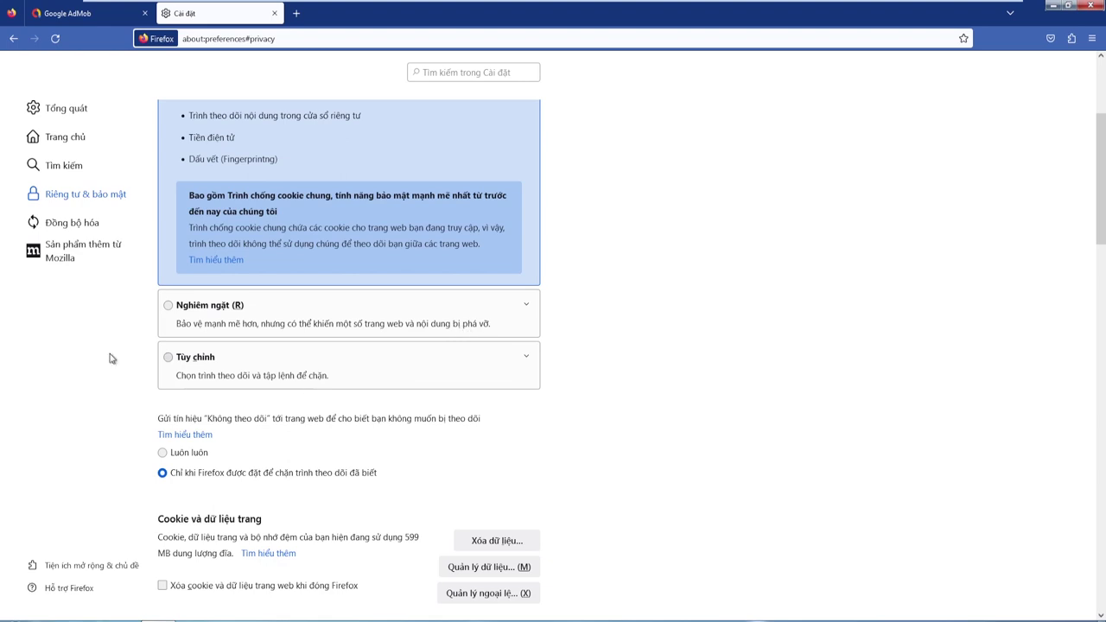
pyautogui.click(168, 358)
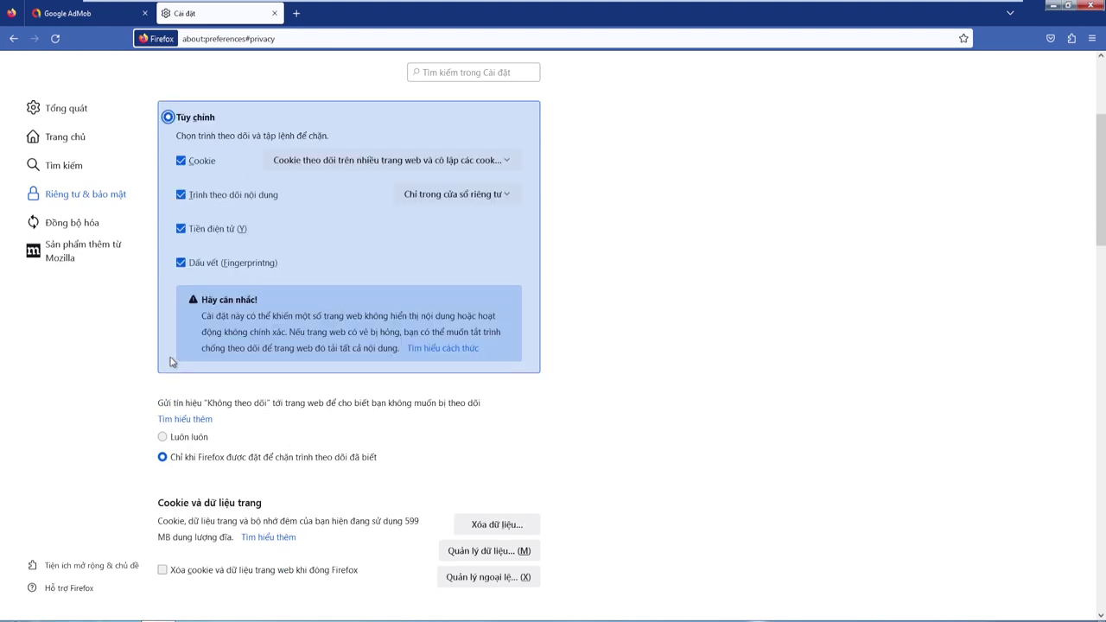
pyautogui.click(180, 161)
pyautogui.scroll(-2, 593, 282)
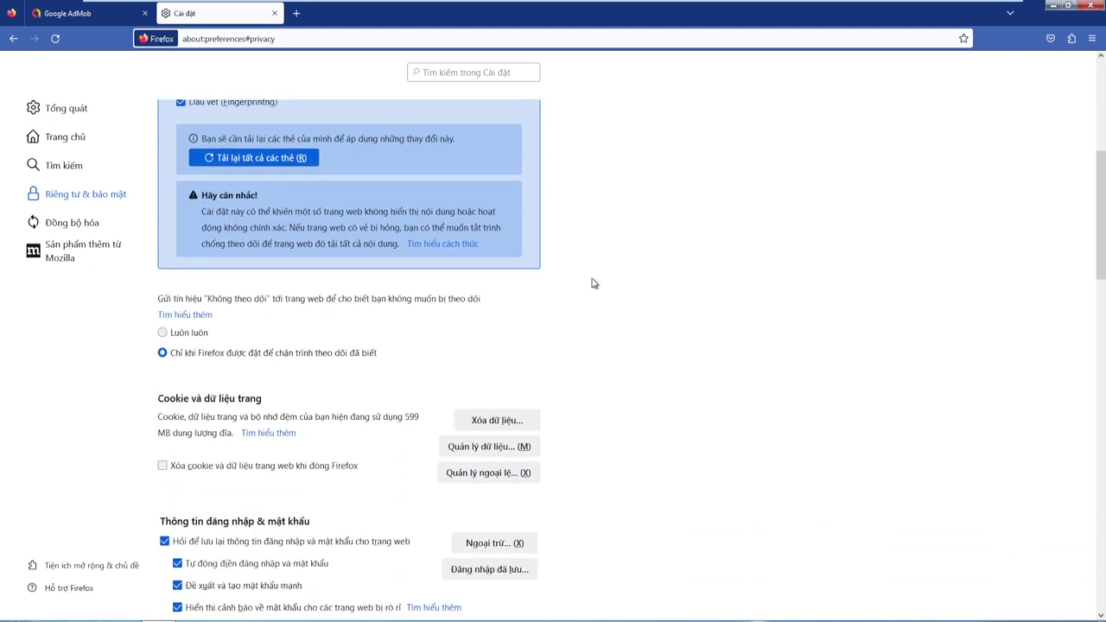
pyautogui.scroll(-15, 593, 282)
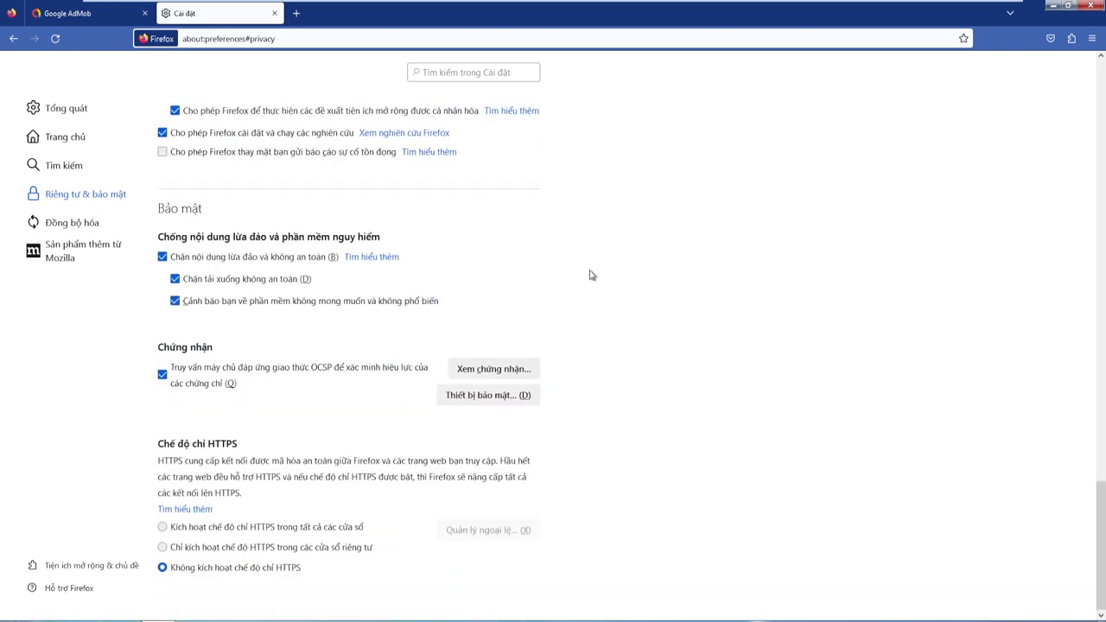
pyautogui.scroll(15, 591, 275)
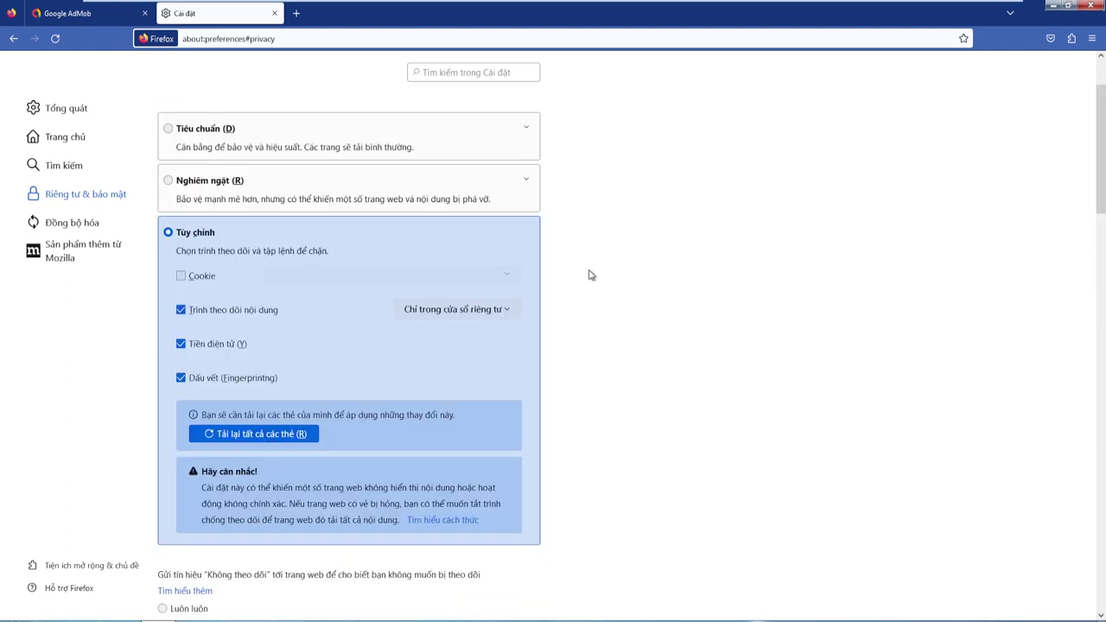
pyautogui.scroll(2, 591, 275)
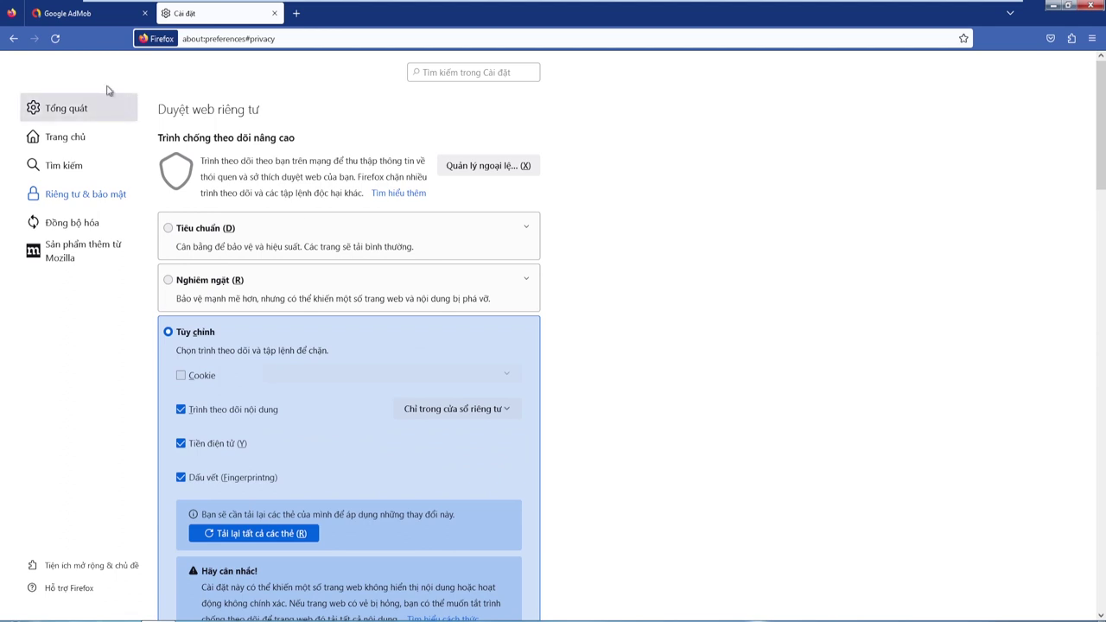
# - Reload and close the browser settings page, and refresh the AdMob Payments page so the payment details load
pyautogui.click(55, 38)
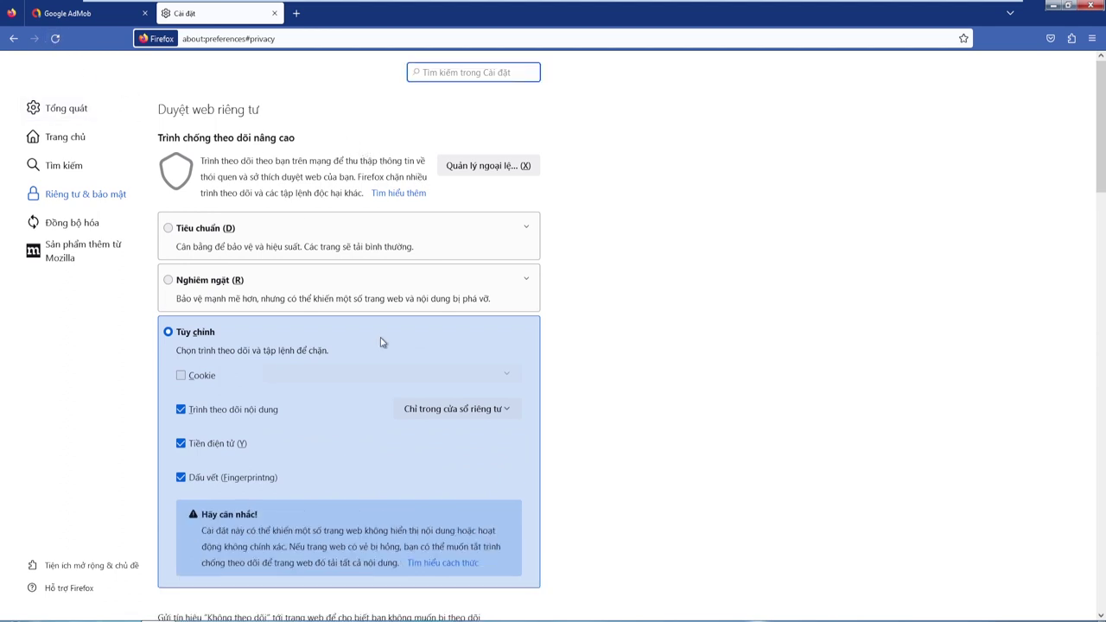
pyautogui.click(274, 13)
pyautogui.click(55, 38)
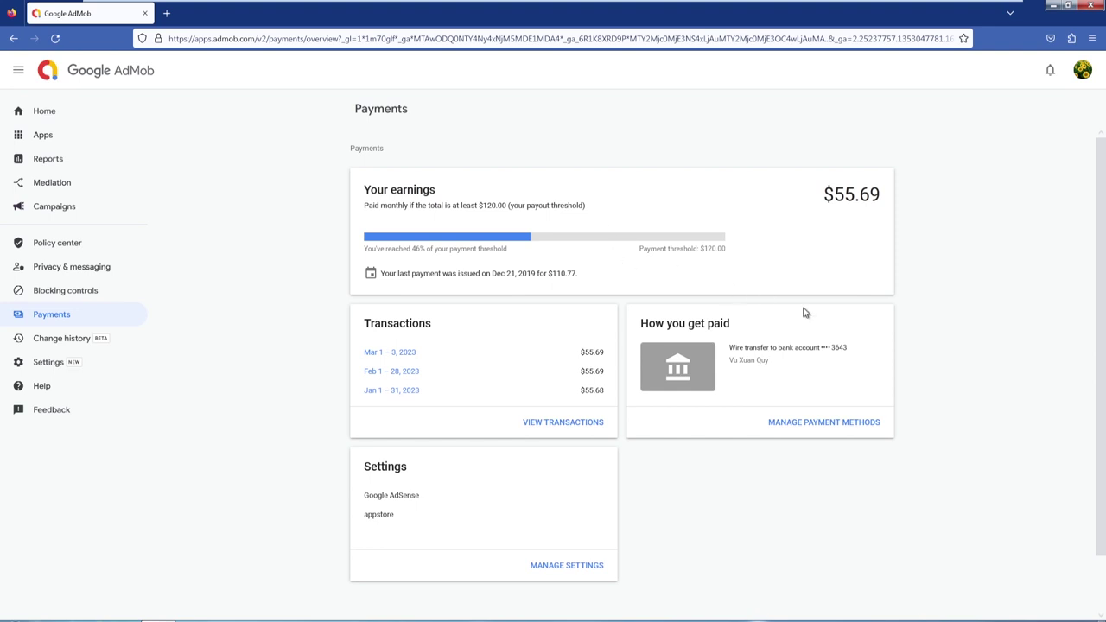
# - Open the payment methods and start adding a payment method with new wire transfer details
pyautogui.click(837, 425)
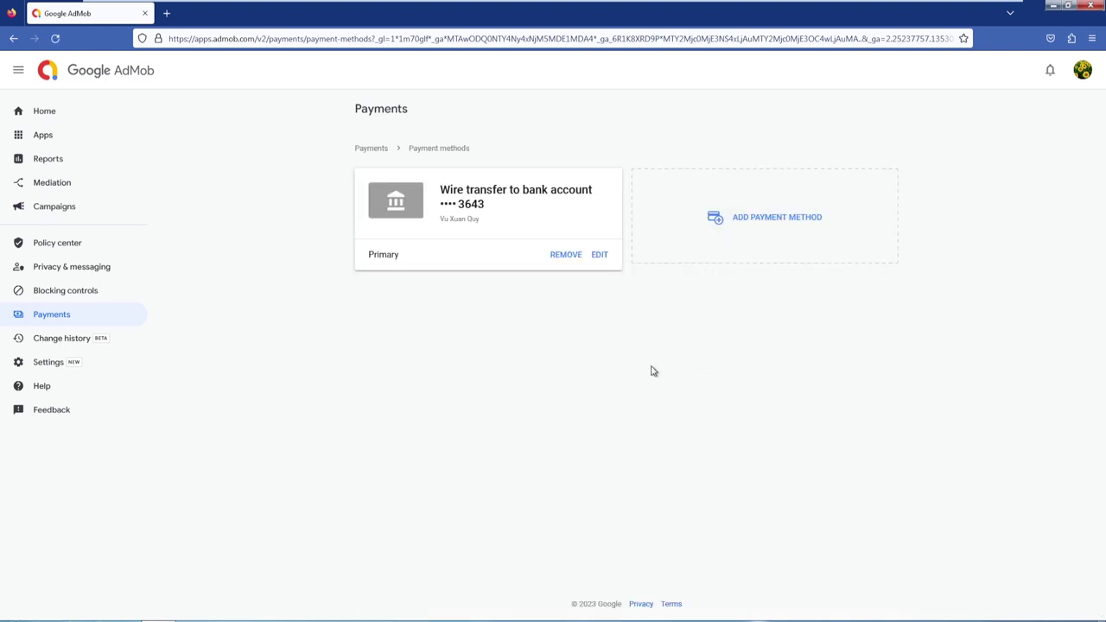
pyautogui.click(782, 225)
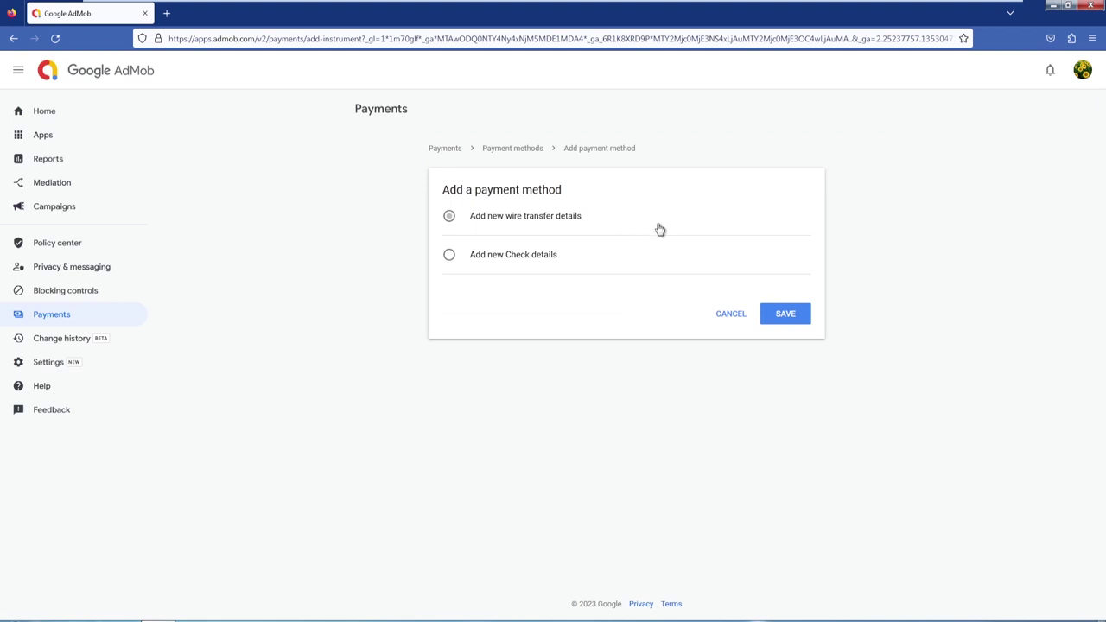
pyautogui.click(548, 225)
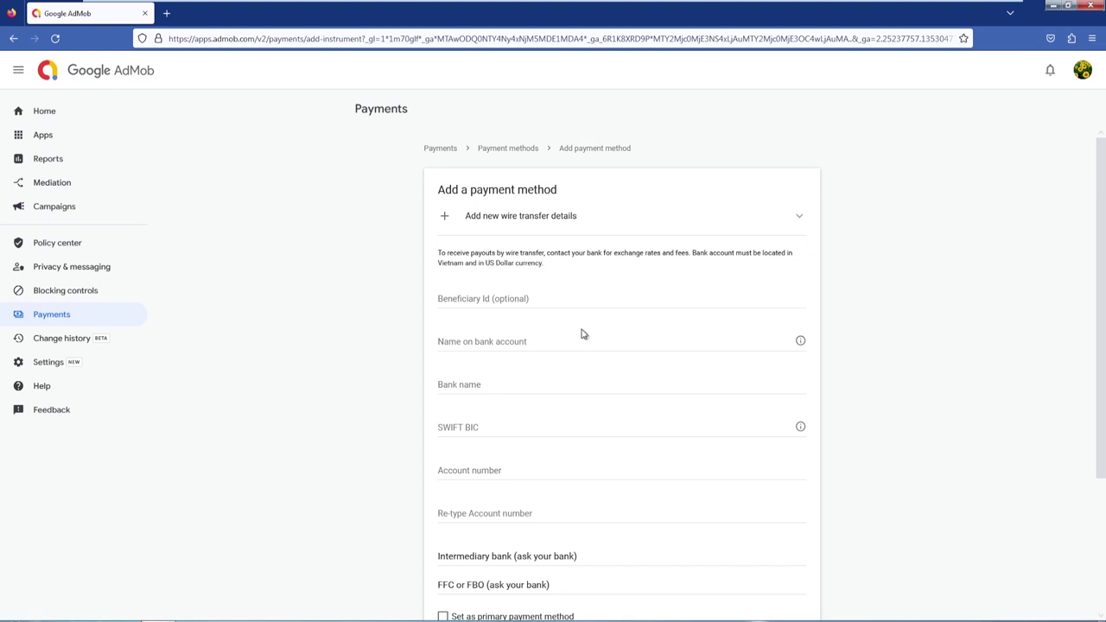
pyautogui.scroll(-1, 622, 372)
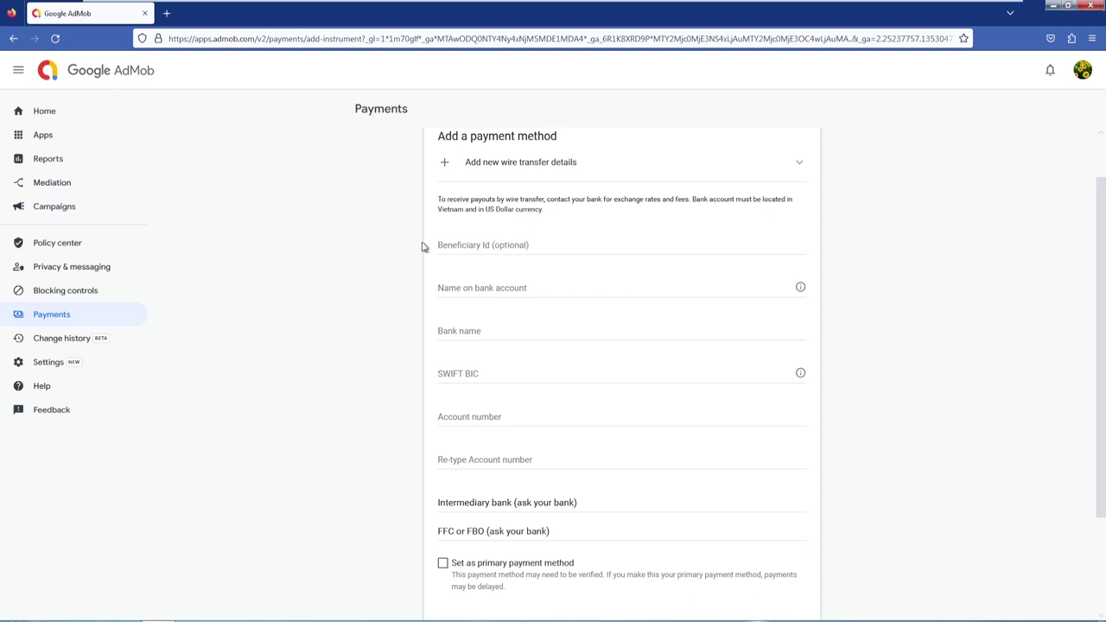
# - Examine the wire transfer form's fields for account name, bank name, SWIFT BIC, account number and the primary payment method option
pyautogui.click(501, 292)
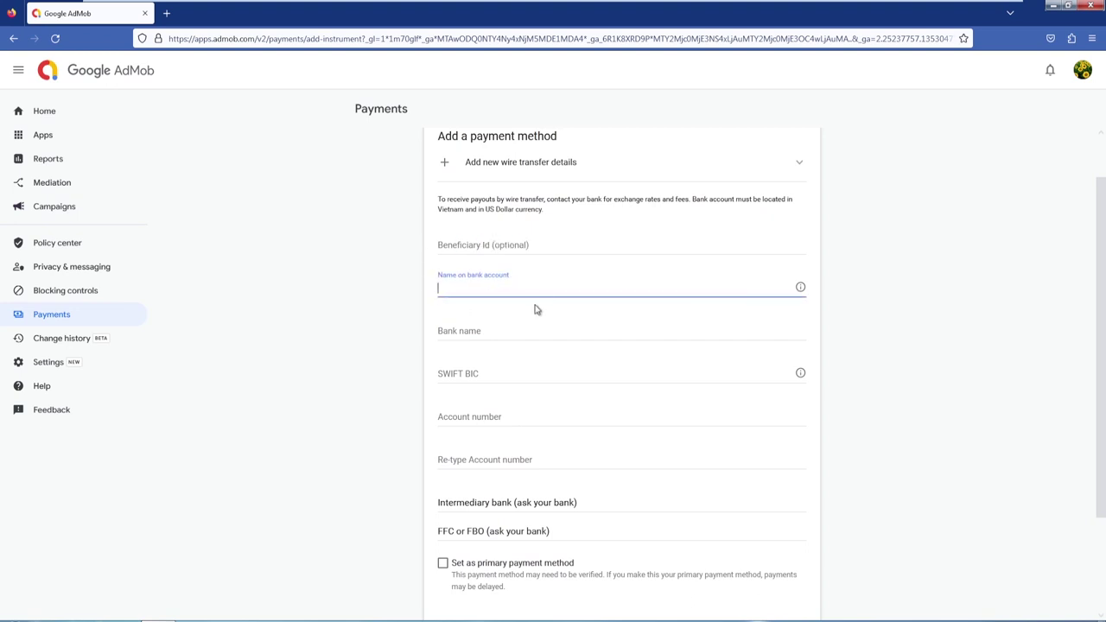
pyautogui.click(519, 332)
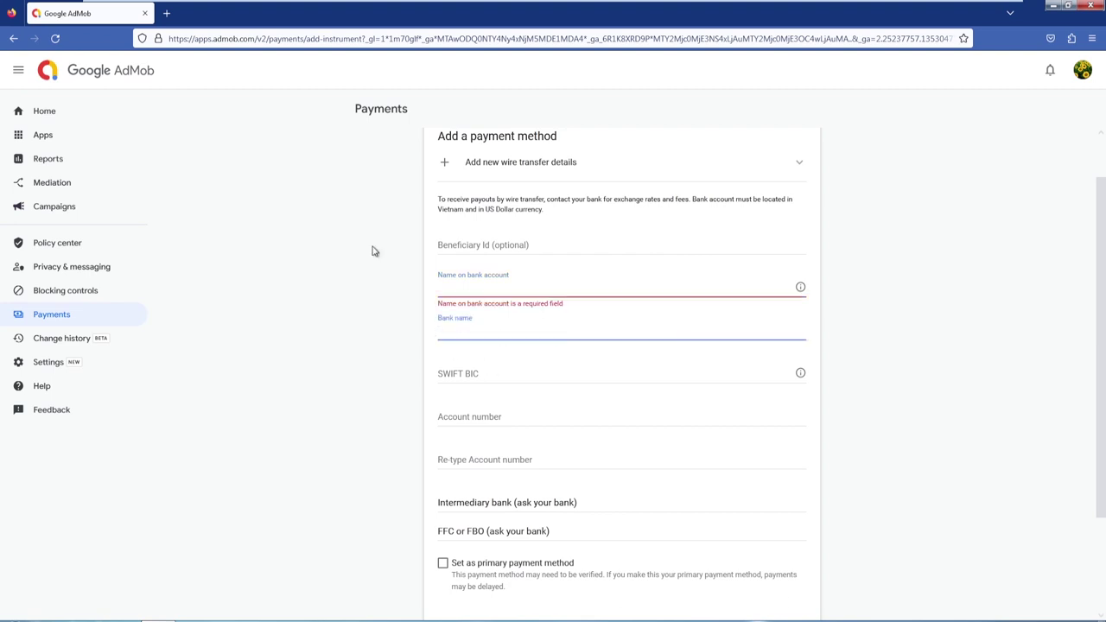
pyautogui.click(386, 376)
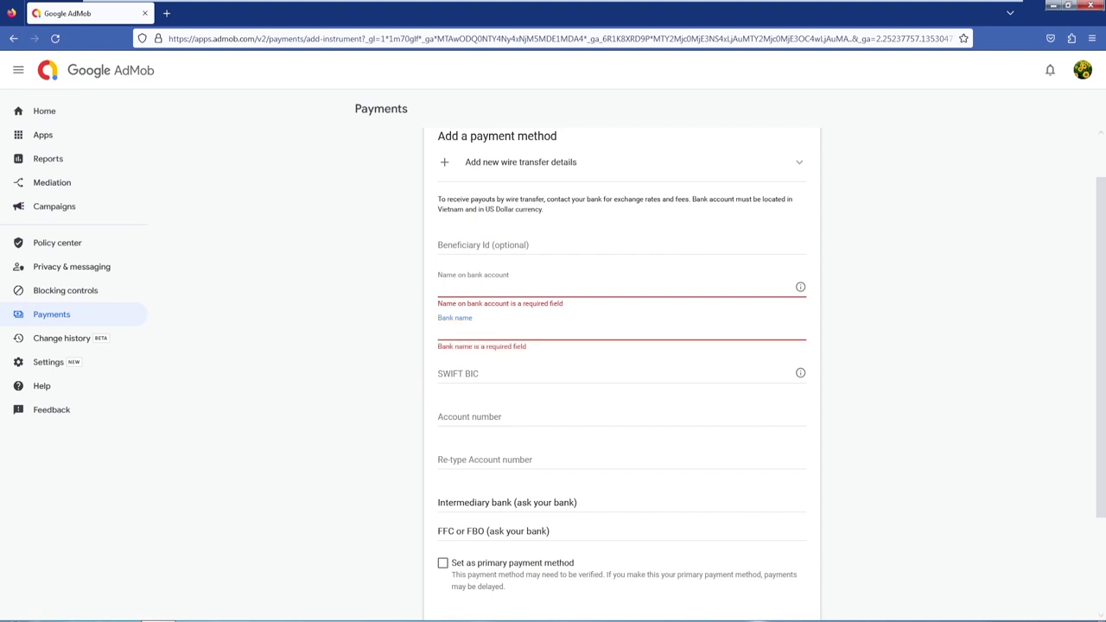
pyautogui.click(466, 416)
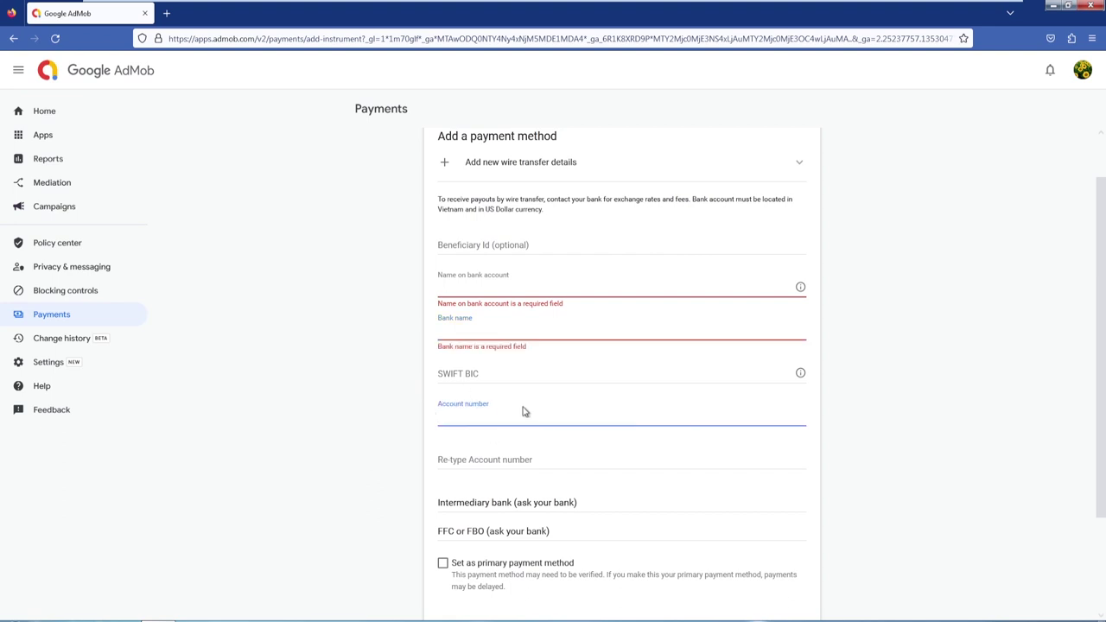
pyautogui.scroll(-1, 522, 412)
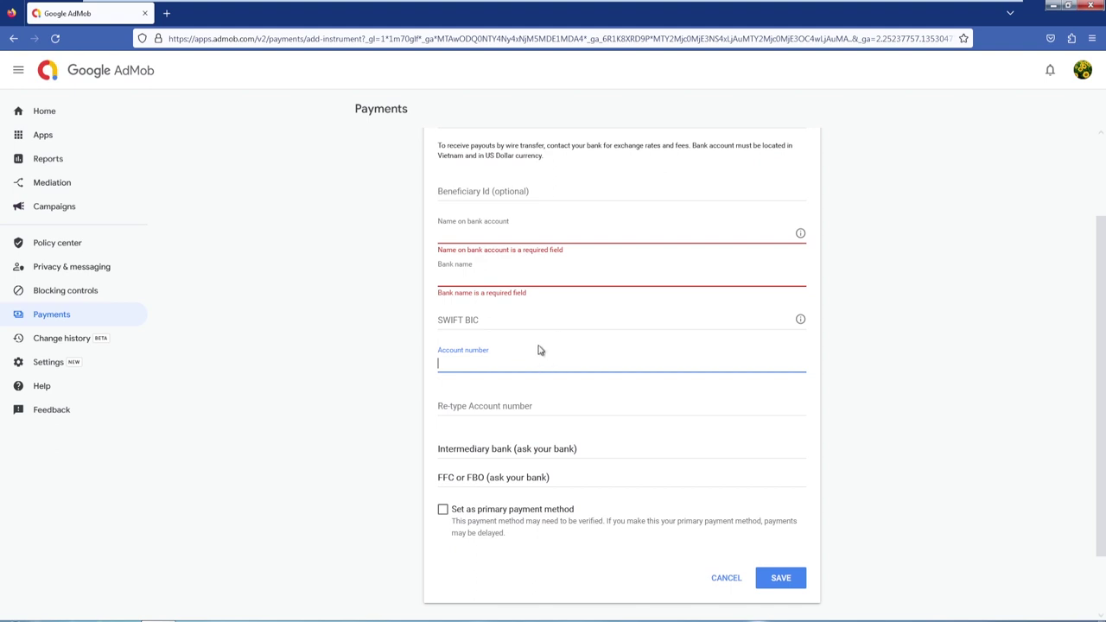
pyautogui.click(443, 511)
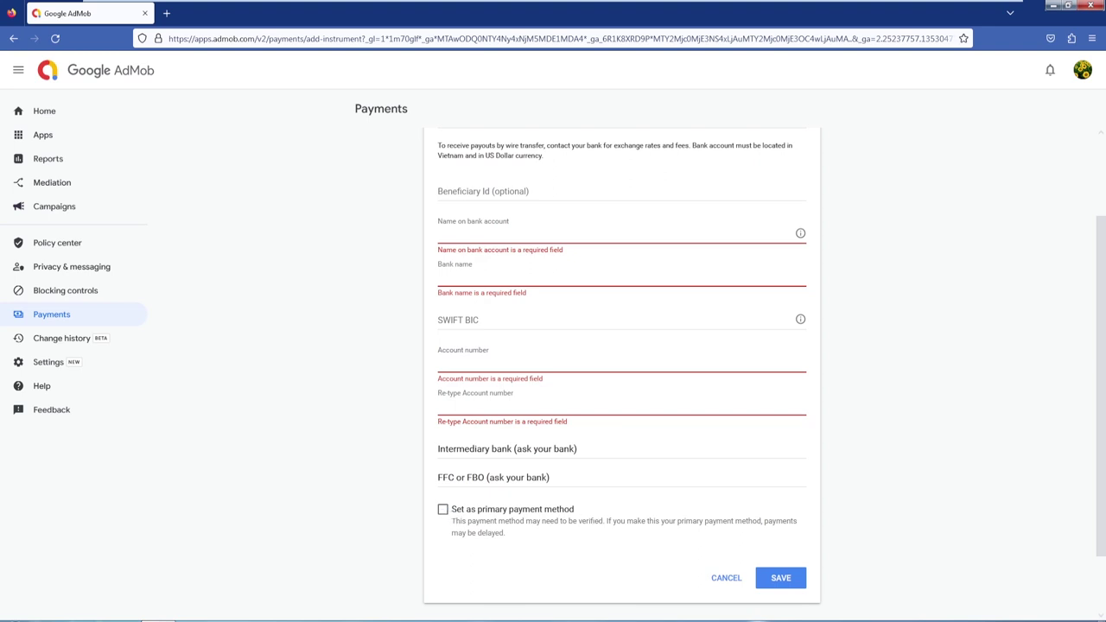
# - Cancel adding the wire transfer method without saving and return to the Payments overview
pyautogui.scroll(3, 298, 319)
pyautogui.click(72, 316)
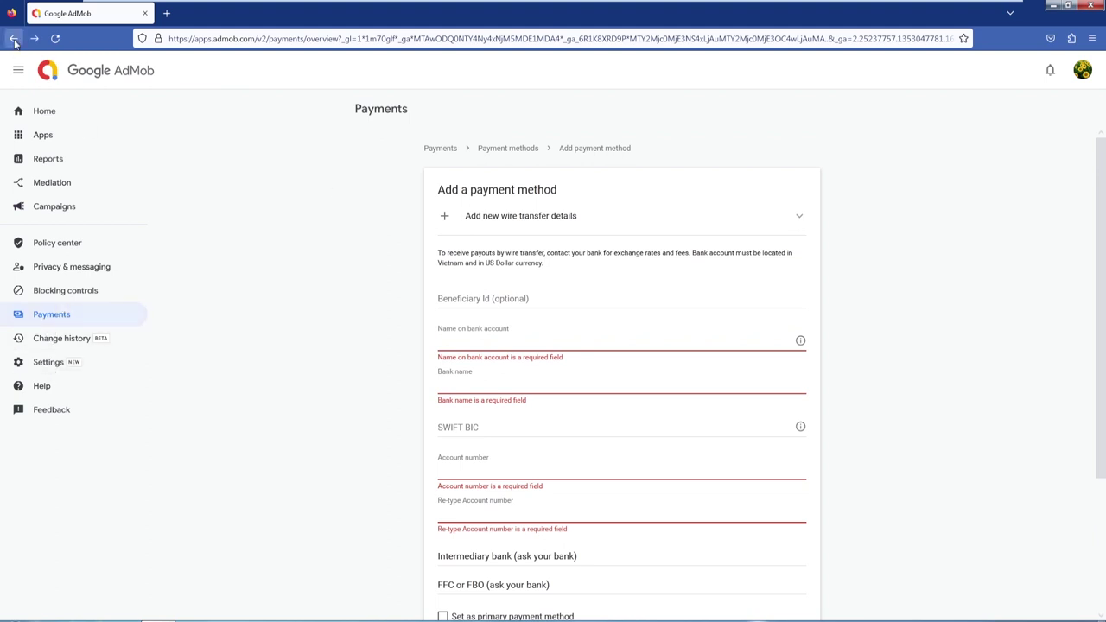
pyautogui.scroll(-3, 622, 345)
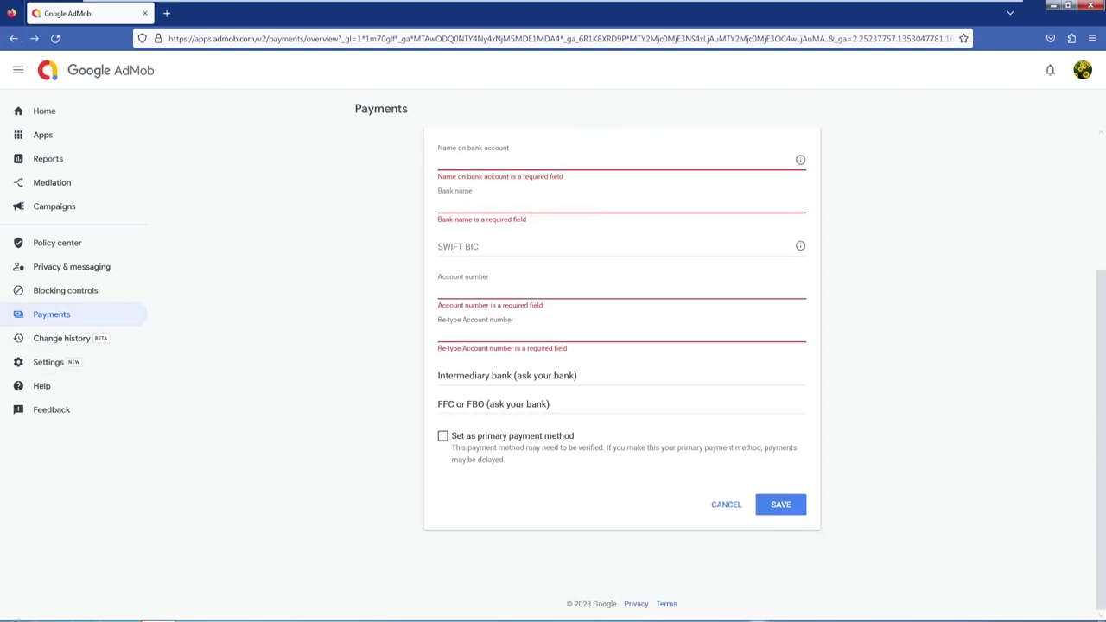
pyautogui.click(730, 514)
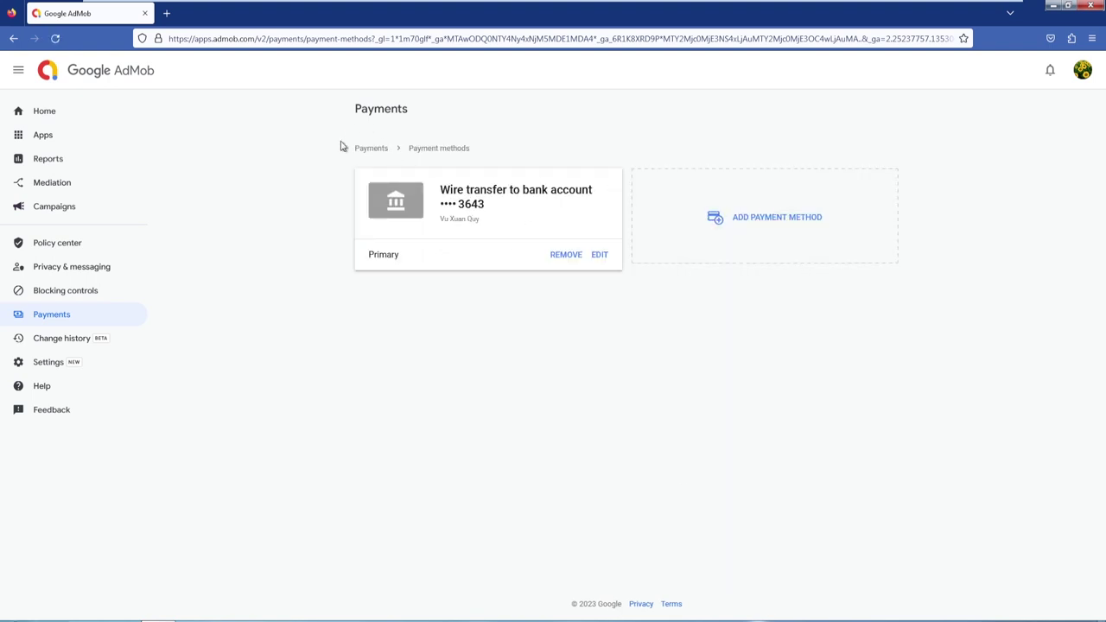
pyautogui.click(362, 150)
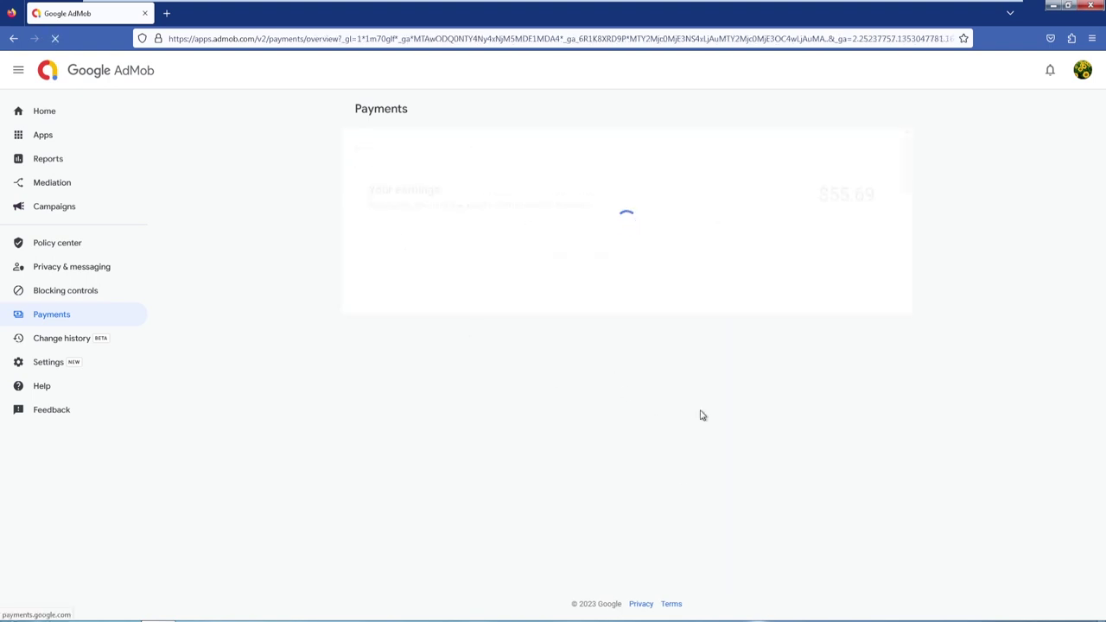
pyautogui.scroll(-2, 706, 467)
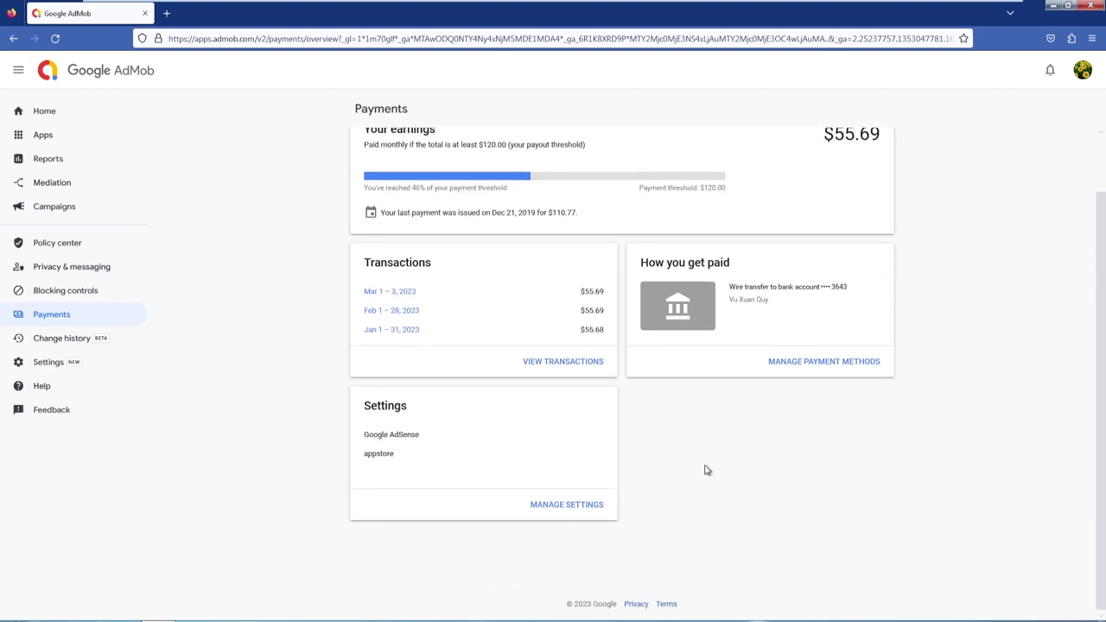